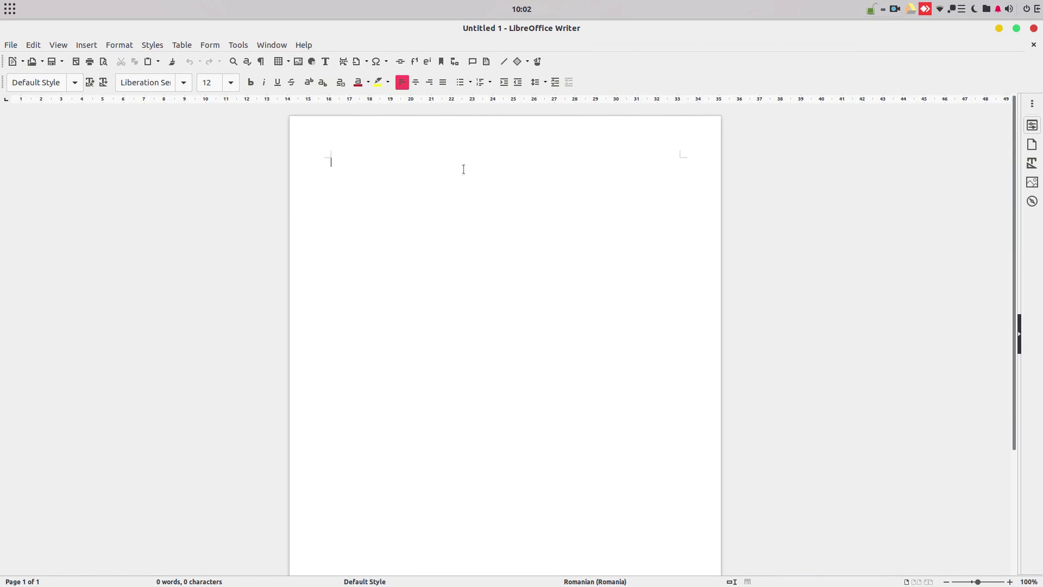
# View the About LibreOffice version details, then close the empty untitled document.
pyautogui.click(304, 45)
pyautogui.click(348, 207)
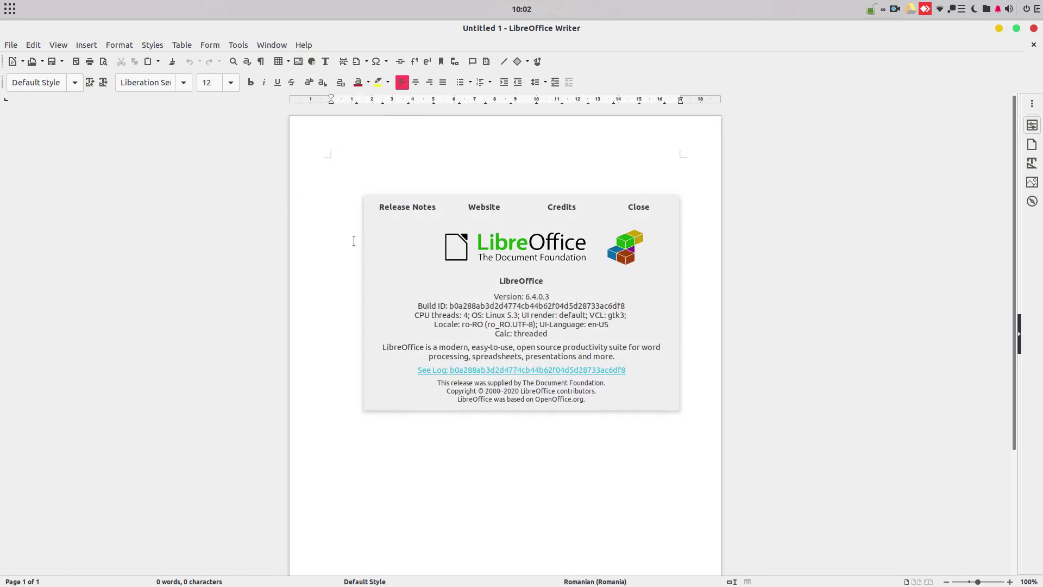
pyautogui.click(637, 208)
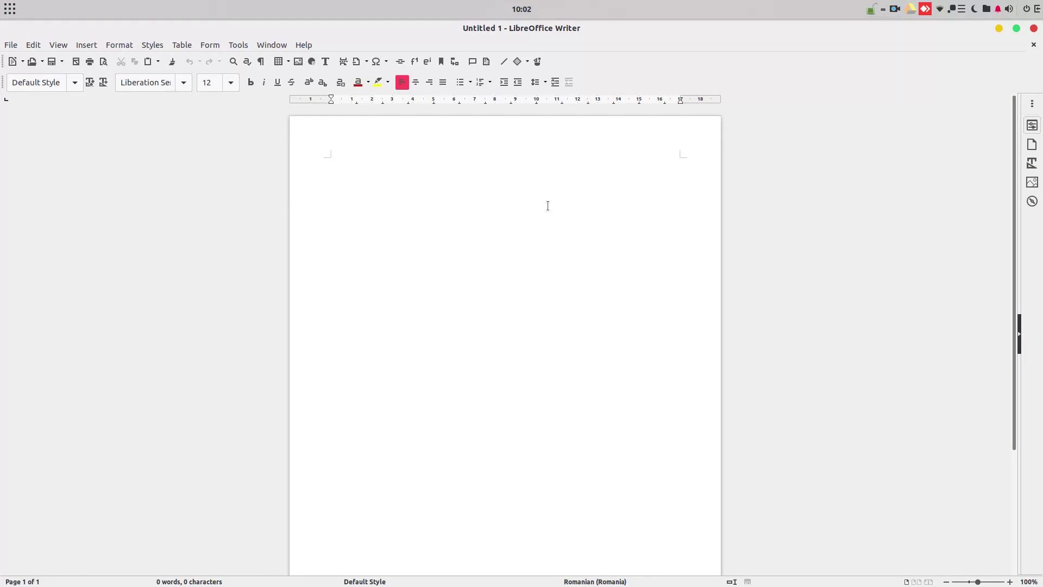
pyautogui.click(1034, 45)
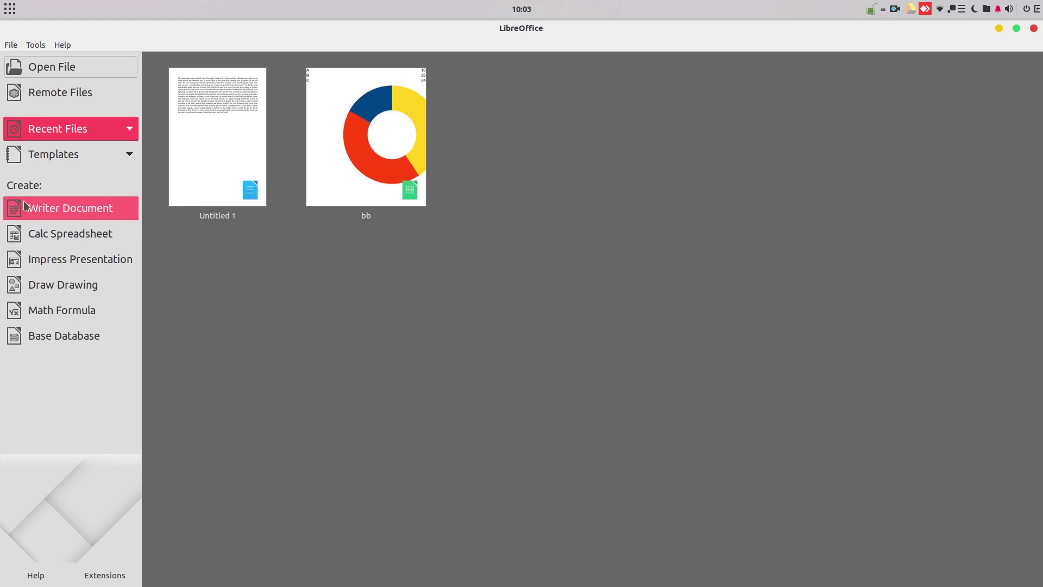
# Open the recent Untitled 1 document from the Start Center.
pyautogui.click(232, 165)
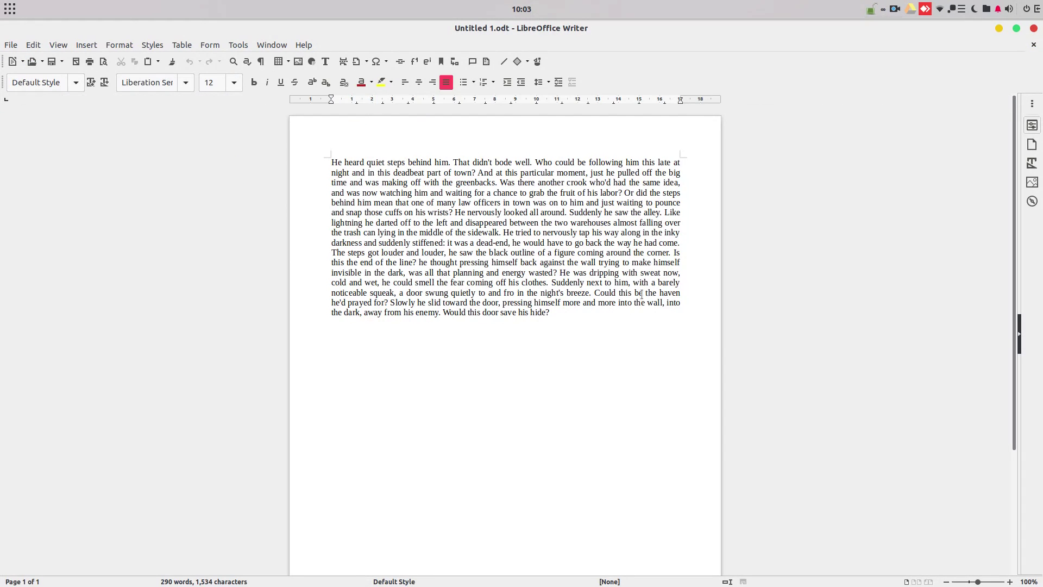
# Put the cursor after the final word 'hide?' of the story.
pyautogui.click(585, 314)
# Insert a QR code for libreoffice.org with High error correction.
pyautogui.click(92, 48)
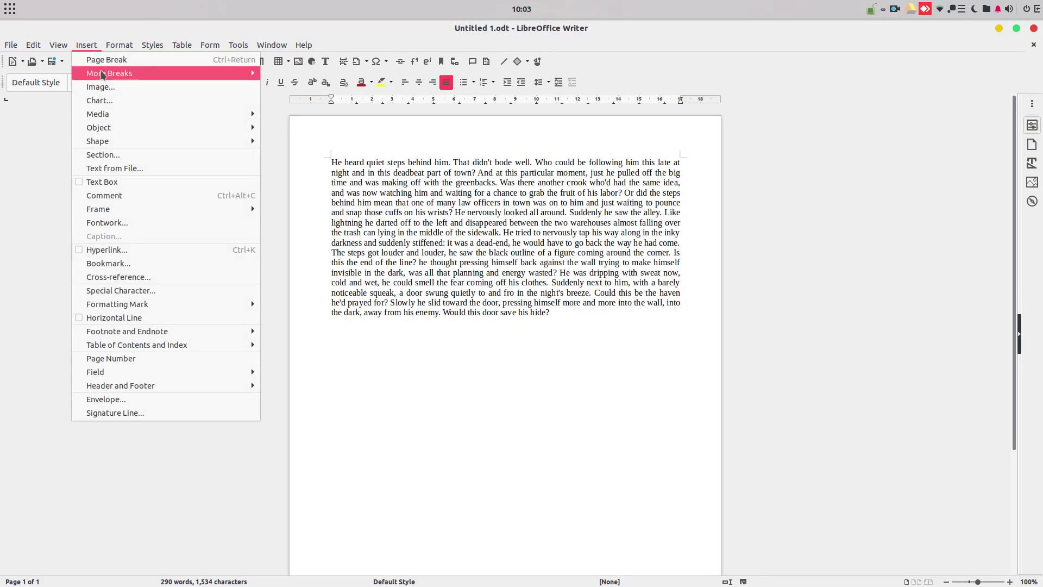
pyautogui.moveTo(113, 128)
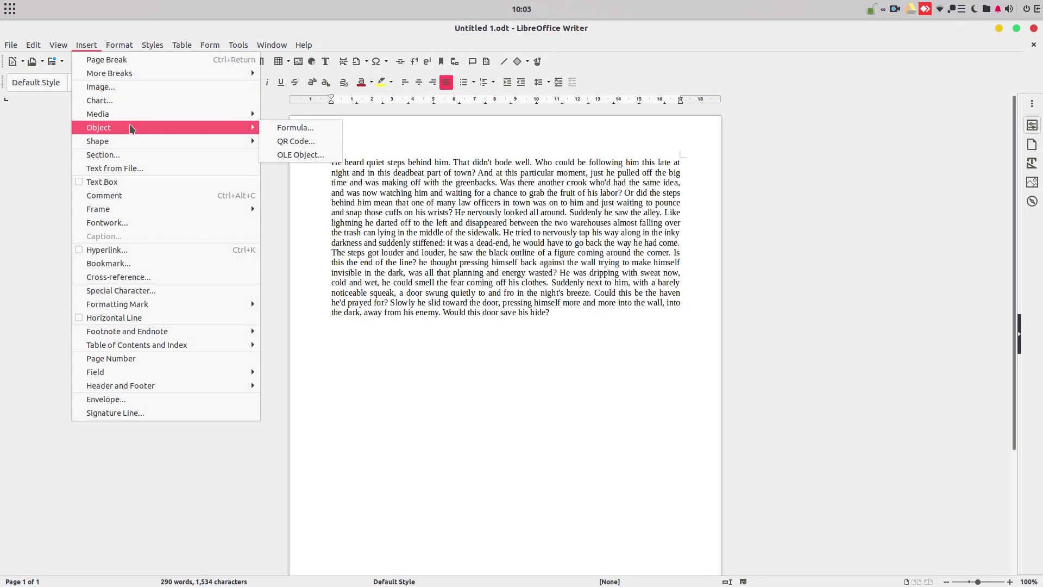
pyautogui.click(288, 143)
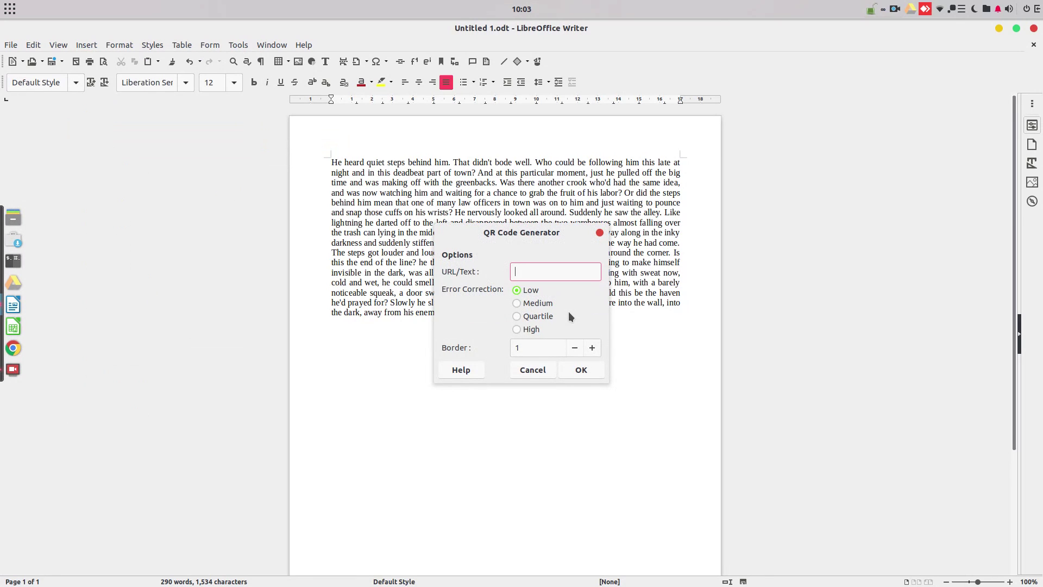
pyautogui.write('libreoffice.org')
pyautogui.click(530, 329)
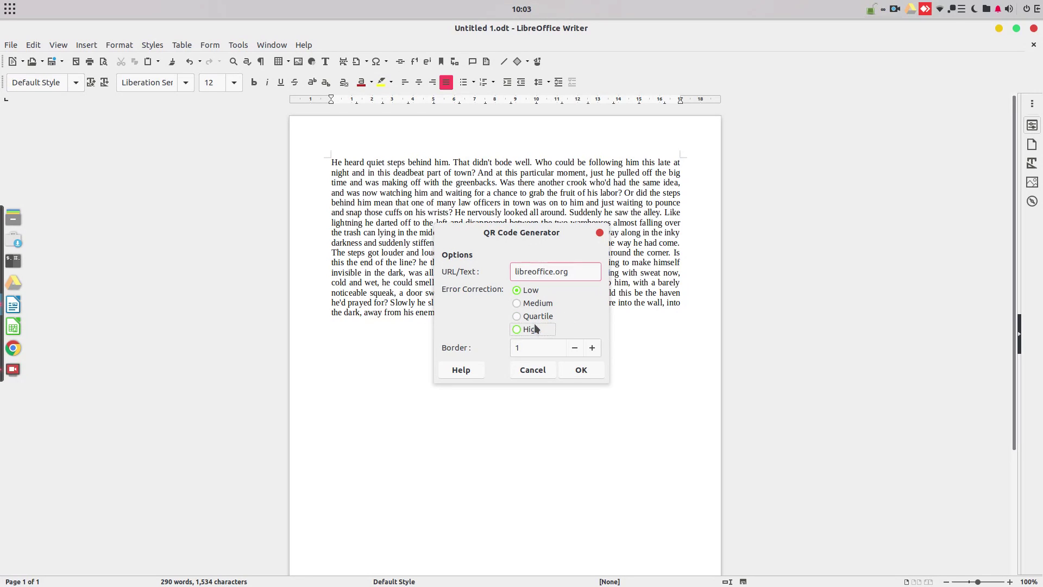
pyautogui.click(588, 368)
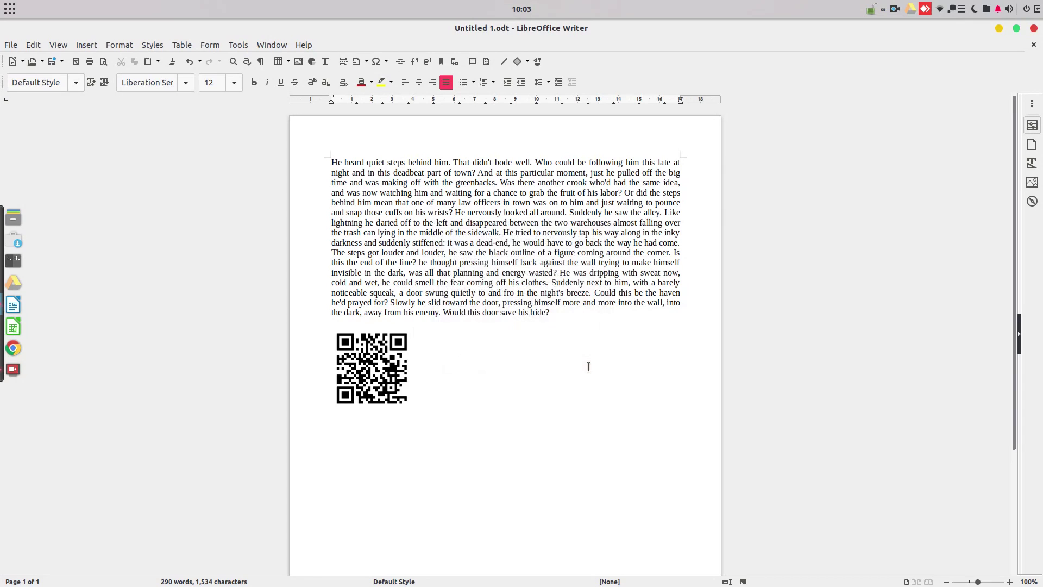
# Enlarge the QR code image by dragging its corner handle.
pyautogui.click(411, 365)
pyautogui.moveTo(413, 410); pyautogui.dragTo(445, 445)
pyautogui.click(530, 392)
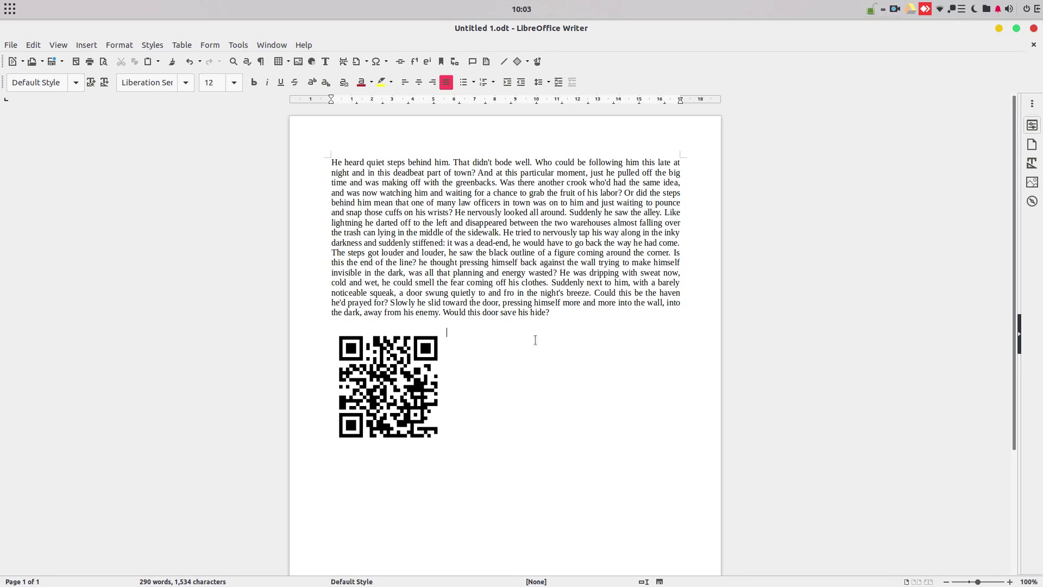
pyautogui.click(374, 363)
pyautogui.click(511, 327)
pyautogui.click(86, 45)
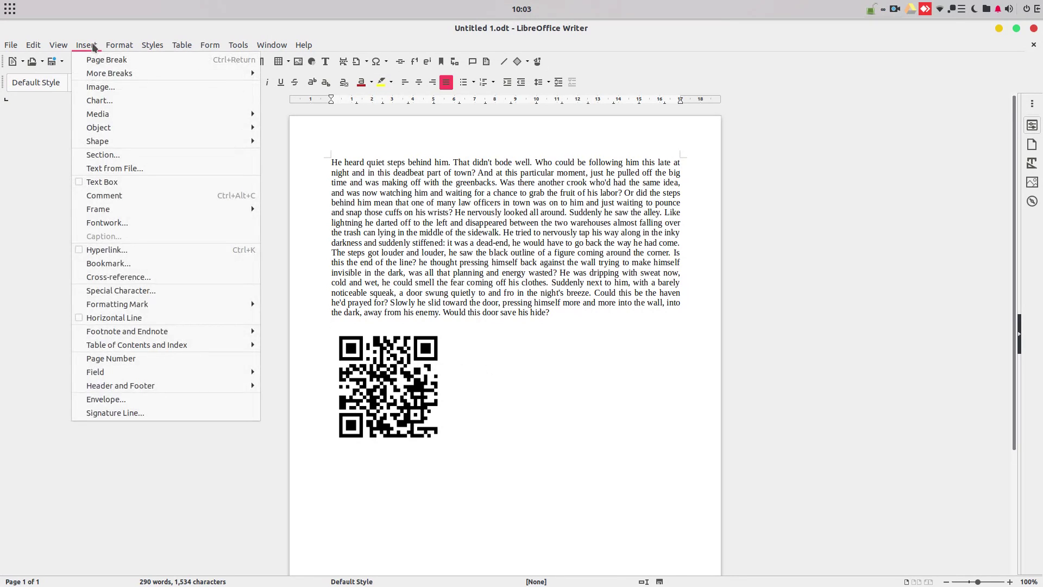
pyautogui.click(423, 158)
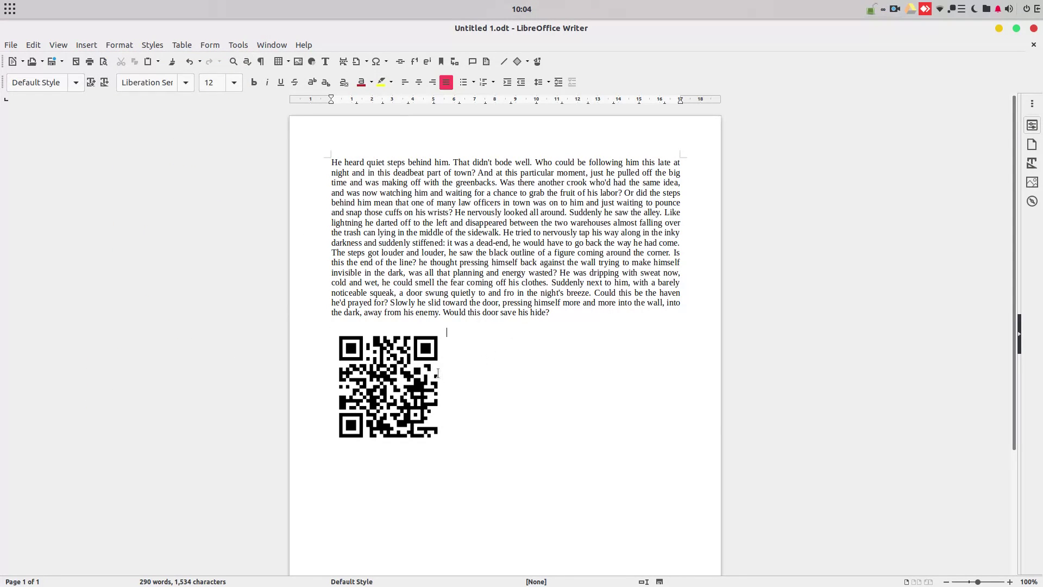
pyautogui.click(581, 310)
# Add comments 'I have to remove this' at 'bode' and 'I have to change this' at 'another'.
pyautogui.click(473, 61)
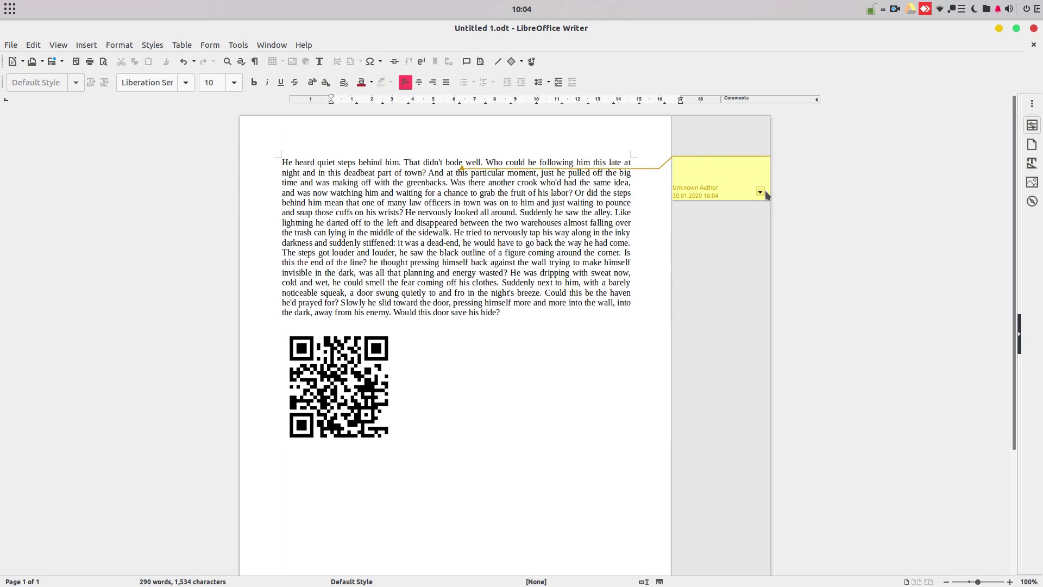
pyautogui.write('I have to remo')
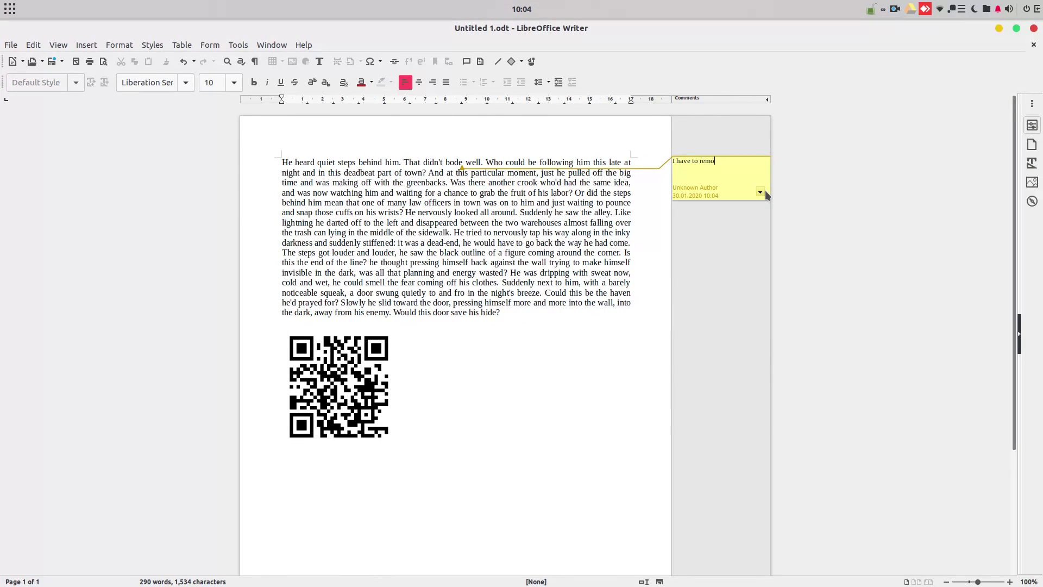
pyautogui.write('ve this')
pyautogui.click(506, 182)
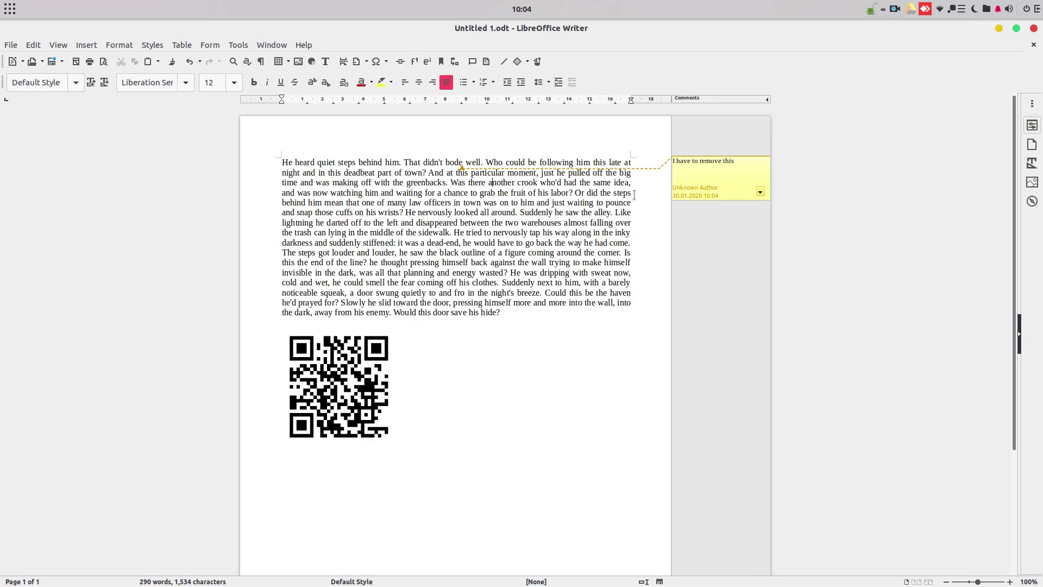
pyautogui.click(472, 61)
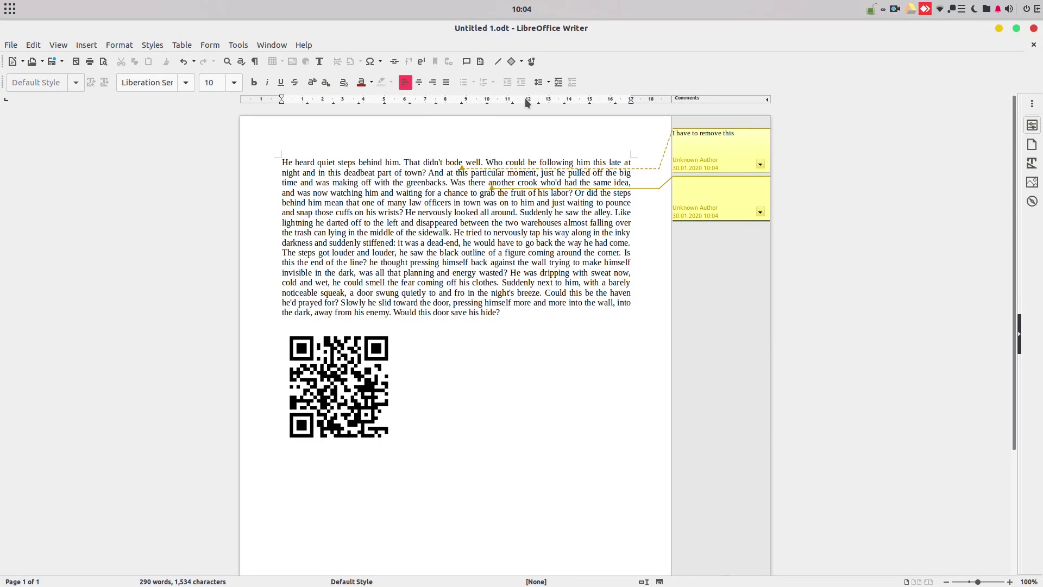
pyautogui.write('I have to change this')
# Add comments 'sasasasas' at 'tap' and 'sasasas' at 'himself'.
pyautogui.click(537, 232)
pyautogui.click(472, 61)
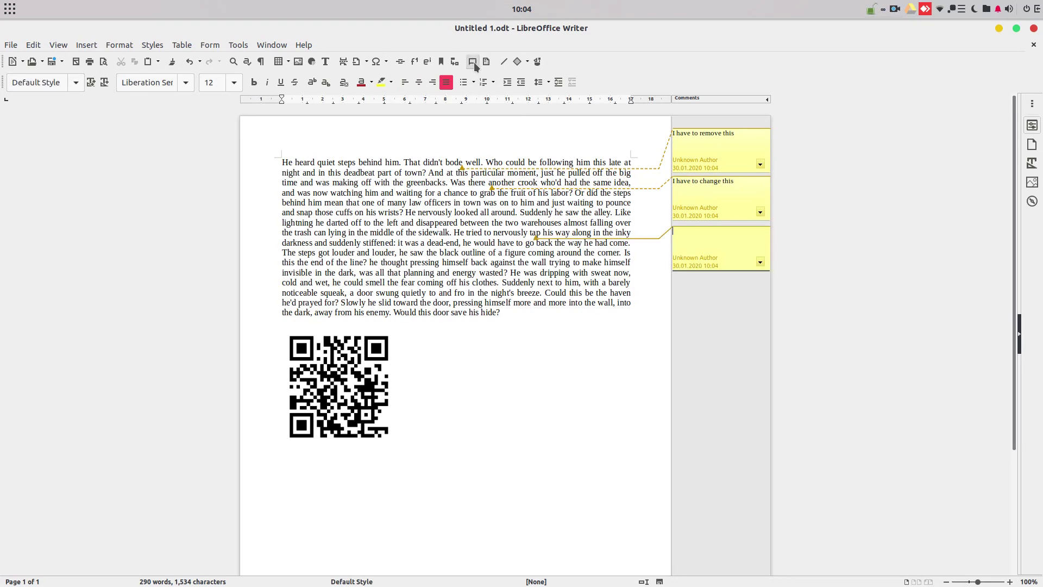
pyautogui.write('sasasasas')
pyautogui.click(608, 263)
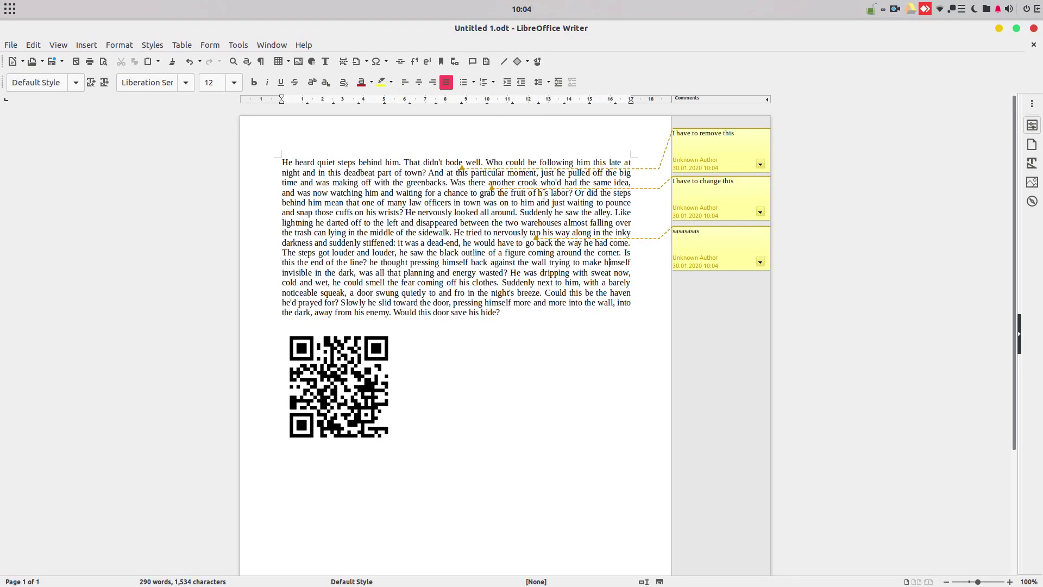
pyautogui.click(473, 62)
pyautogui.write('sasasas')
pyautogui.click(538, 282)
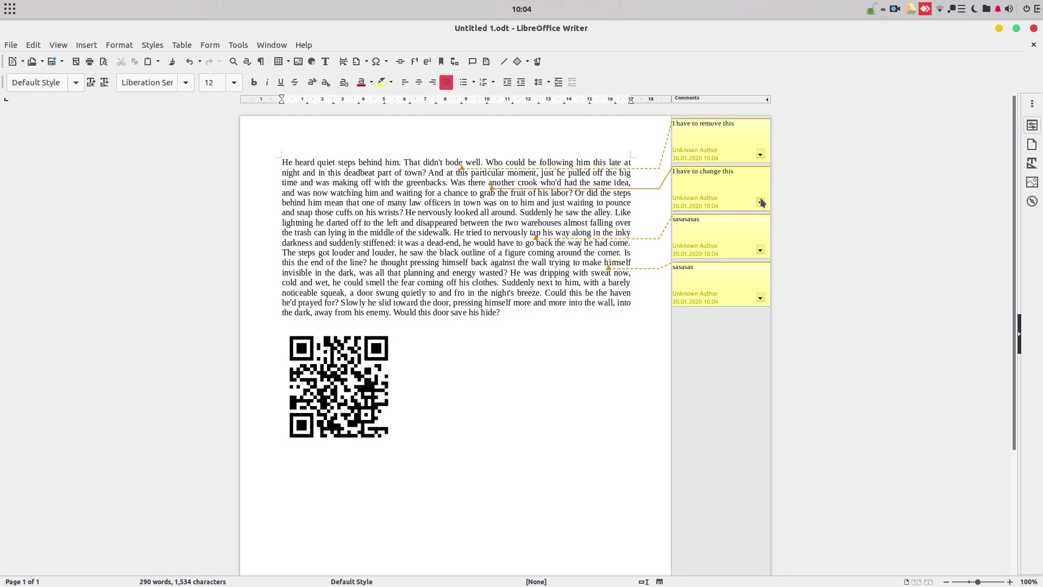
# Resolve the 'I have to change this' comment and hide resolved comments.
pyautogui.click(761, 201)
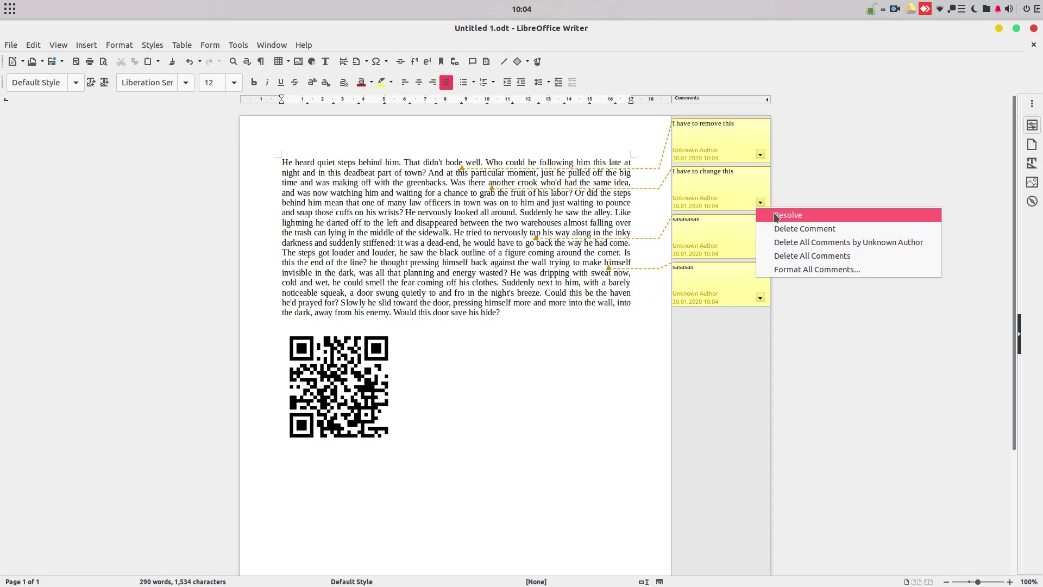
pyautogui.click(801, 215)
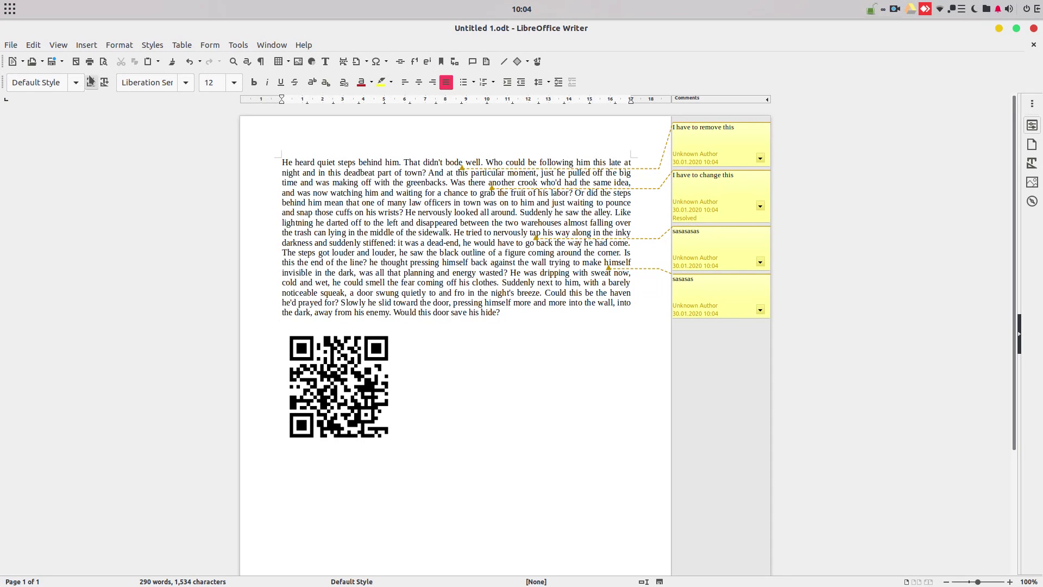
pyautogui.click(68, 48)
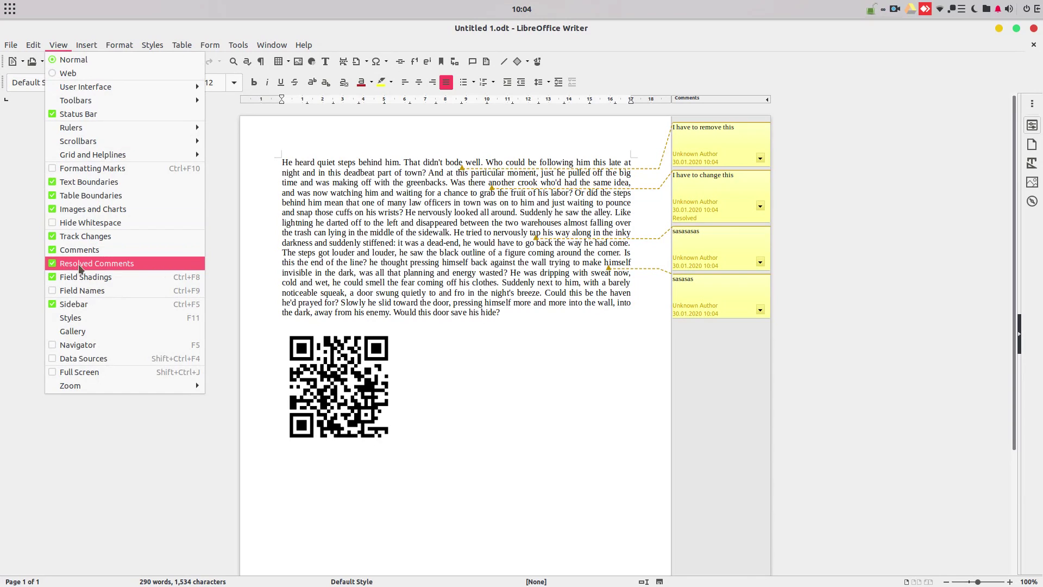
pyautogui.click(112, 266)
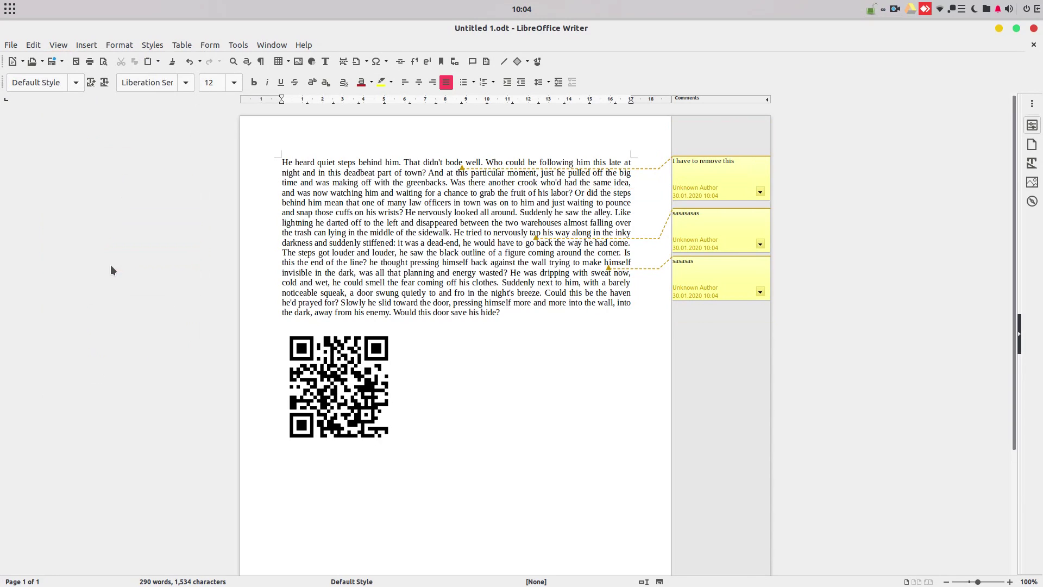
# Resolve the 'sasasasas', 'I have to remove this' and 'sasasas' comments.
pyautogui.click(761, 245)
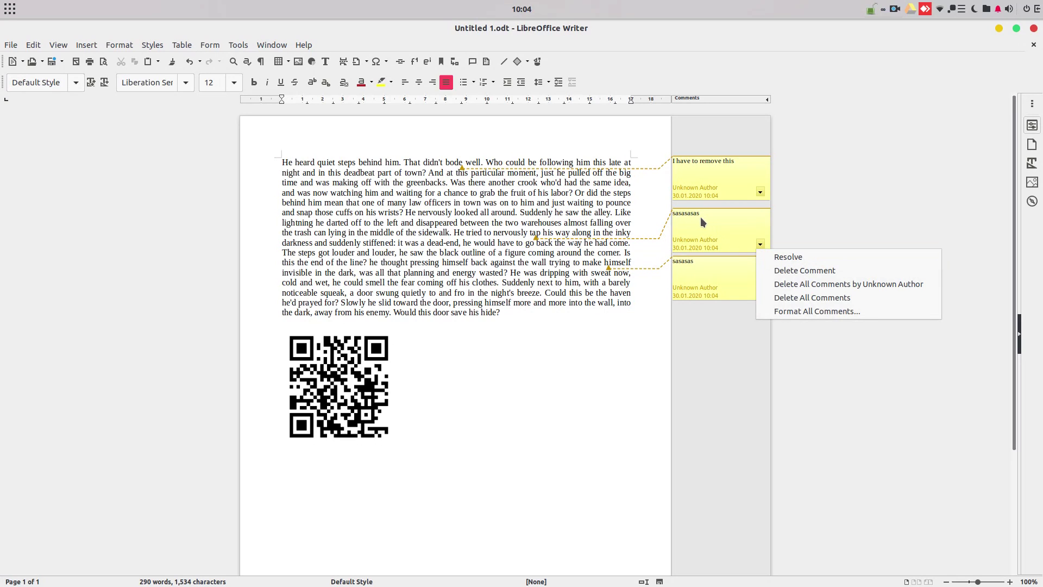
pyautogui.click(776, 259)
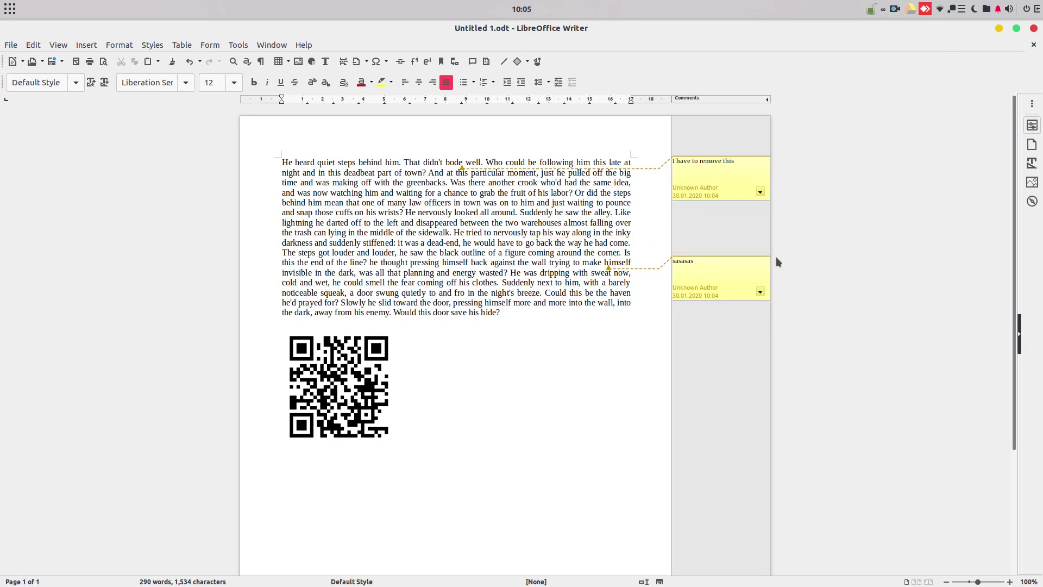
pyautogui.click(760, 192)
pyautogui.click(772, 204)
pyautogui.click(760, 293)
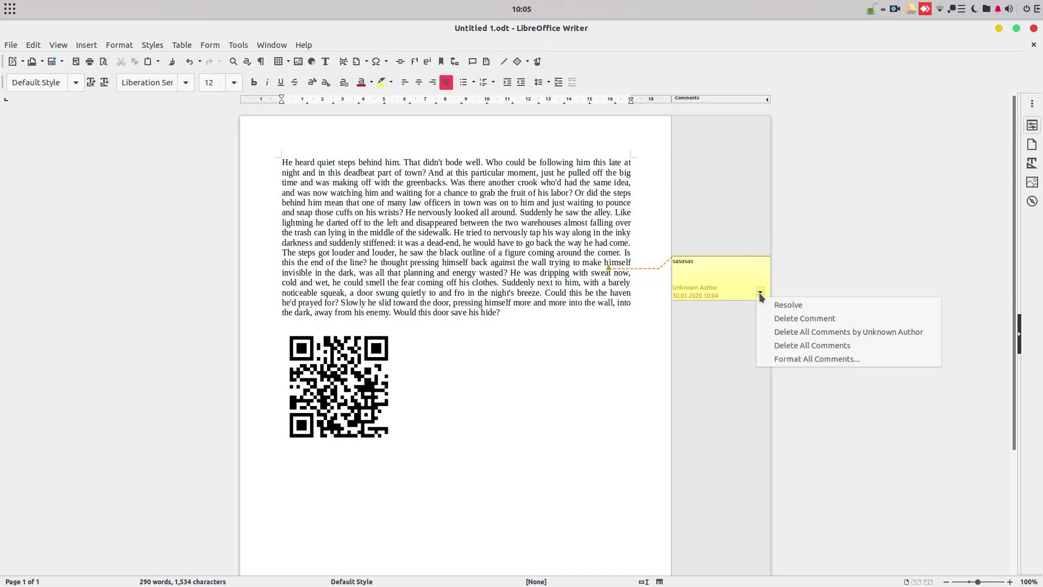
pyautogui.click(773, 306)
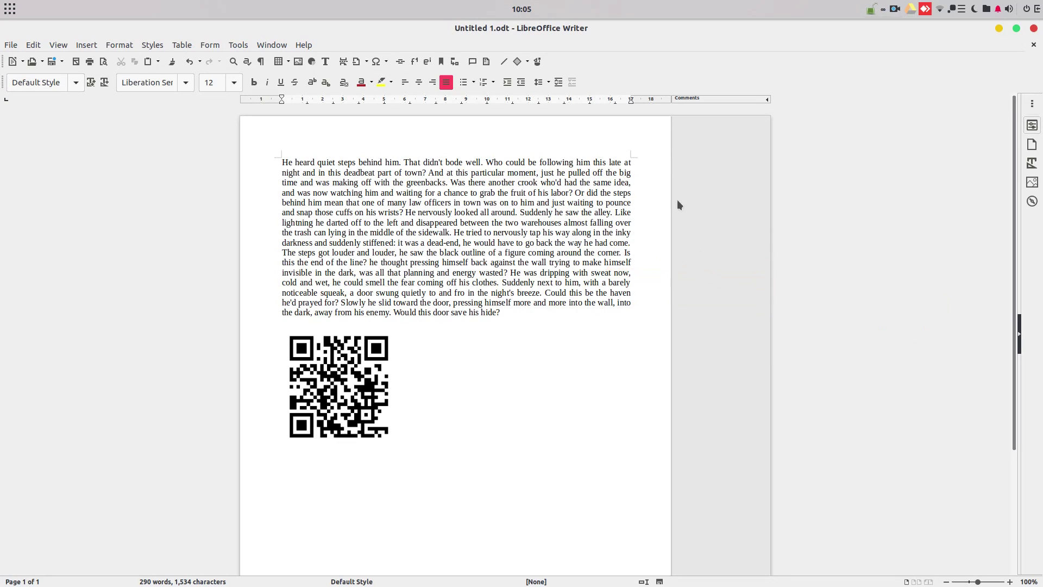
# Put the cursor at 'same', then show and re-hide resolved comments.
pyautogui.click(603, 185)
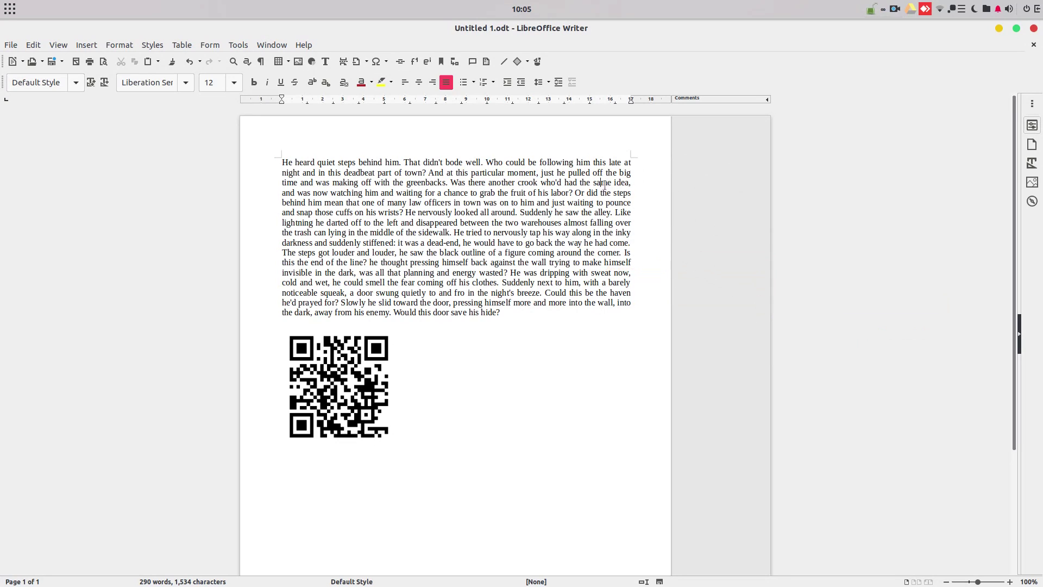
pyautogui.click(63, 45)
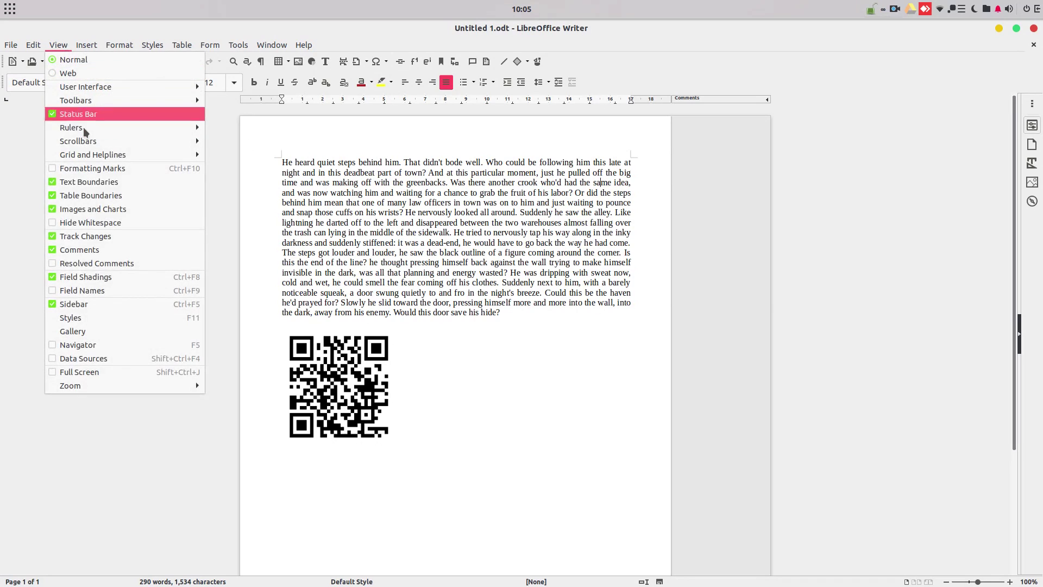
pyautogui.click(95, 264)
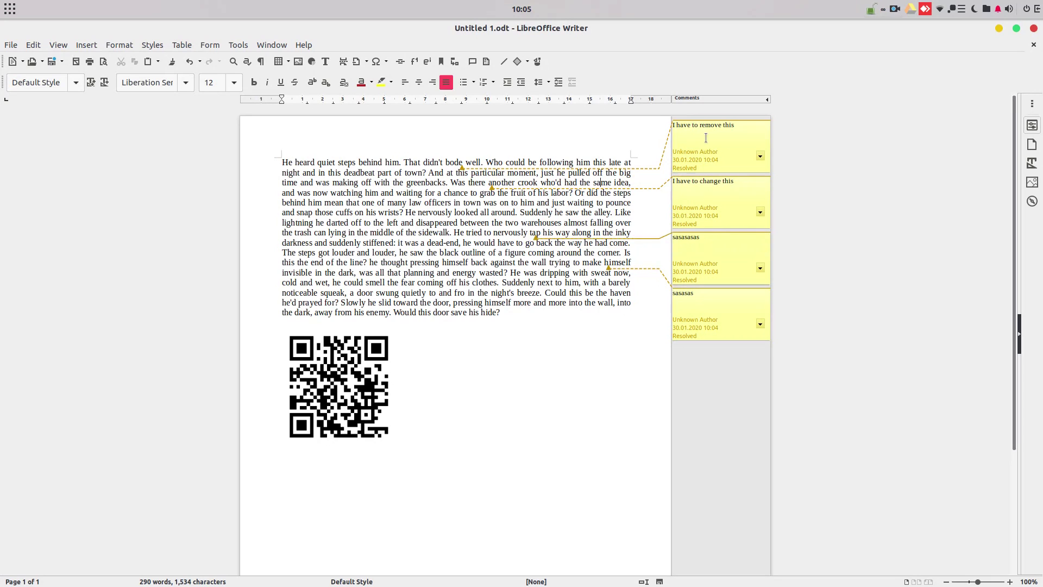
pyautogui.click(65, 46)
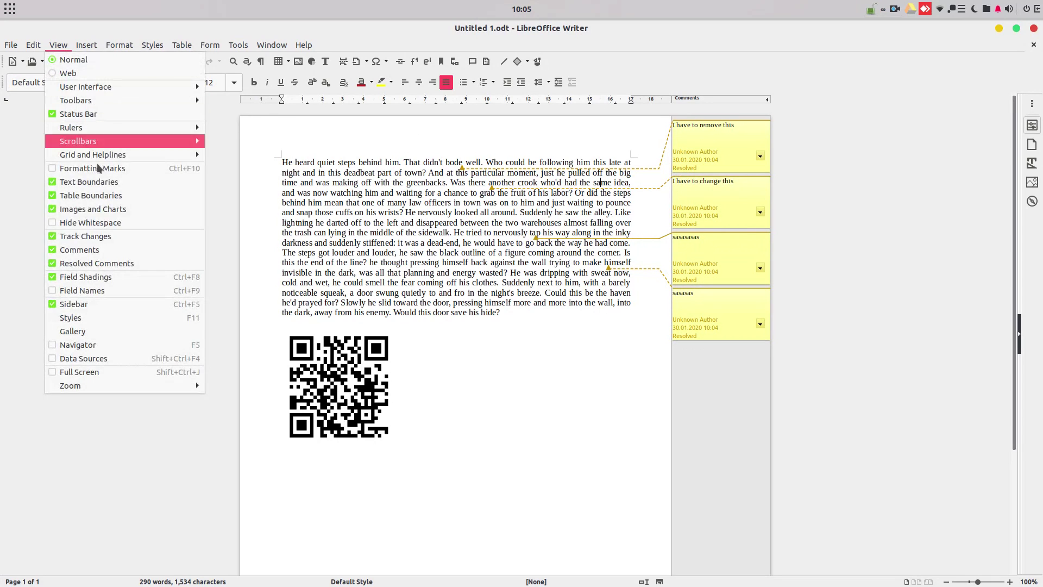
pyautogui.click(127, 265)
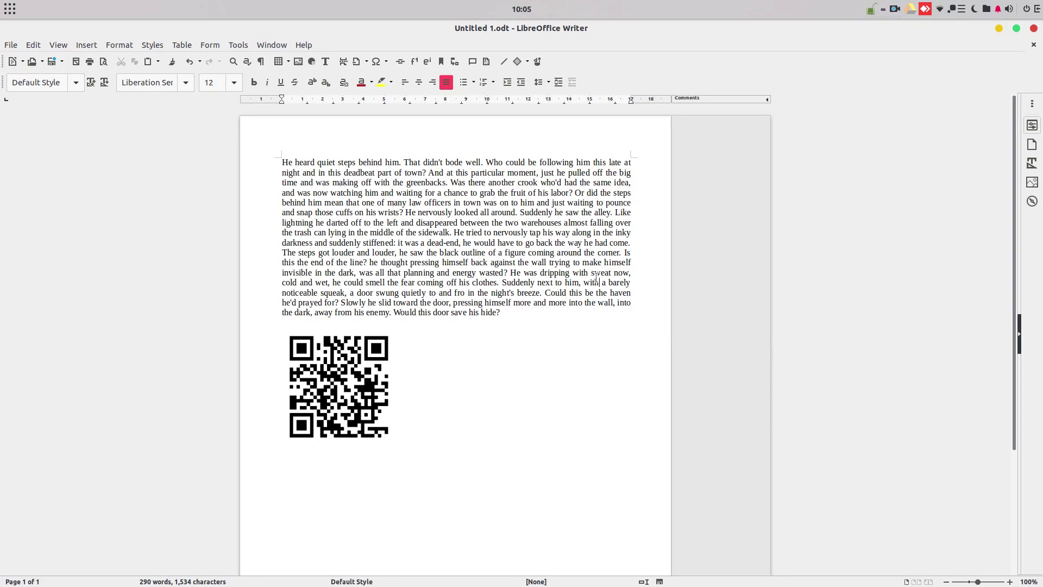
# Add a comment 'dsdsdsd' at the word 'with' and resolve it.
pyautogui.click(472, 61)
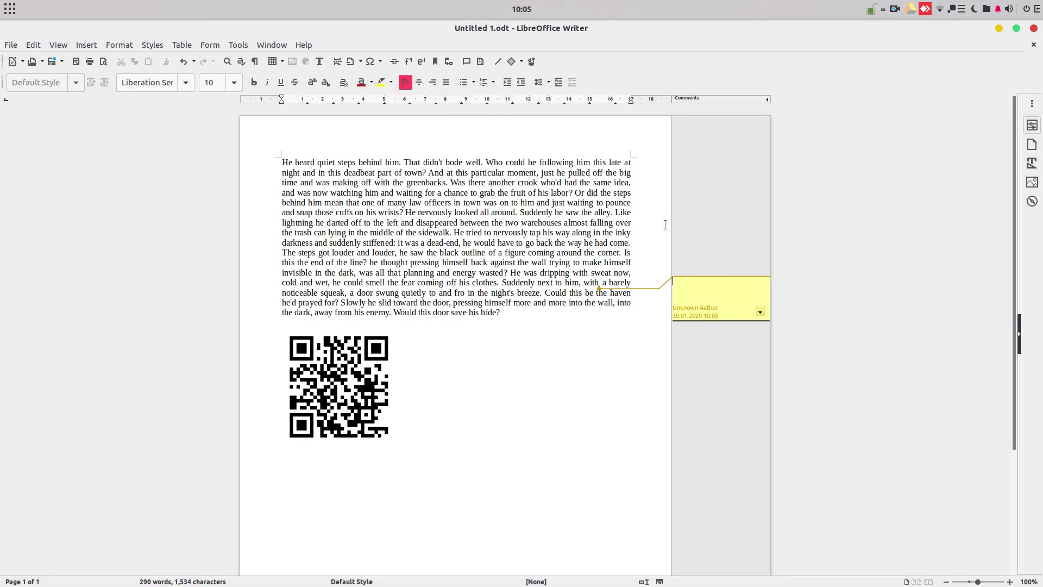
pyautogui.write('dsdsdsd')
pyautogui.click(664, 330)
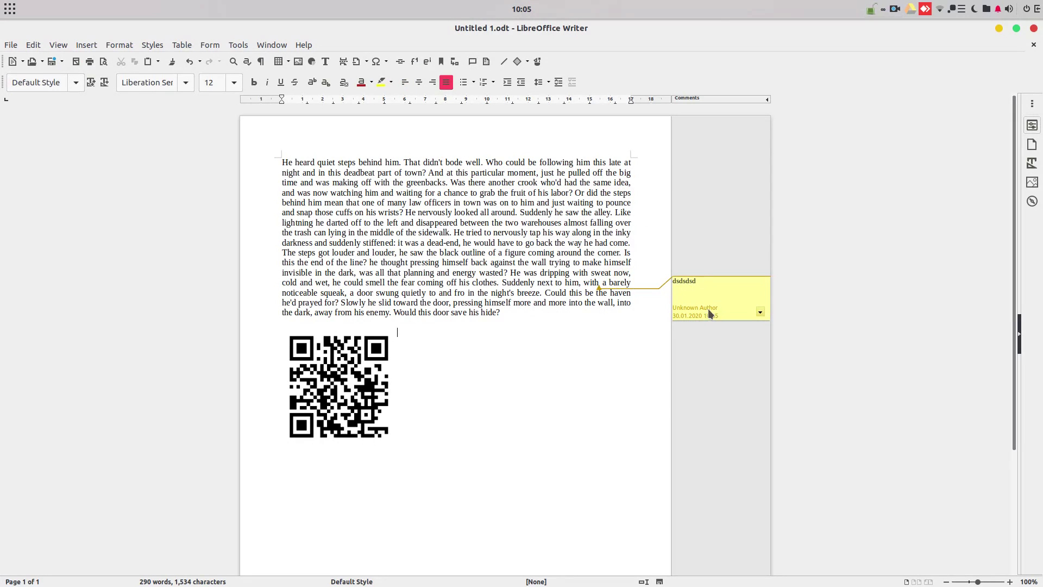
pyautogui.click(760, 312)
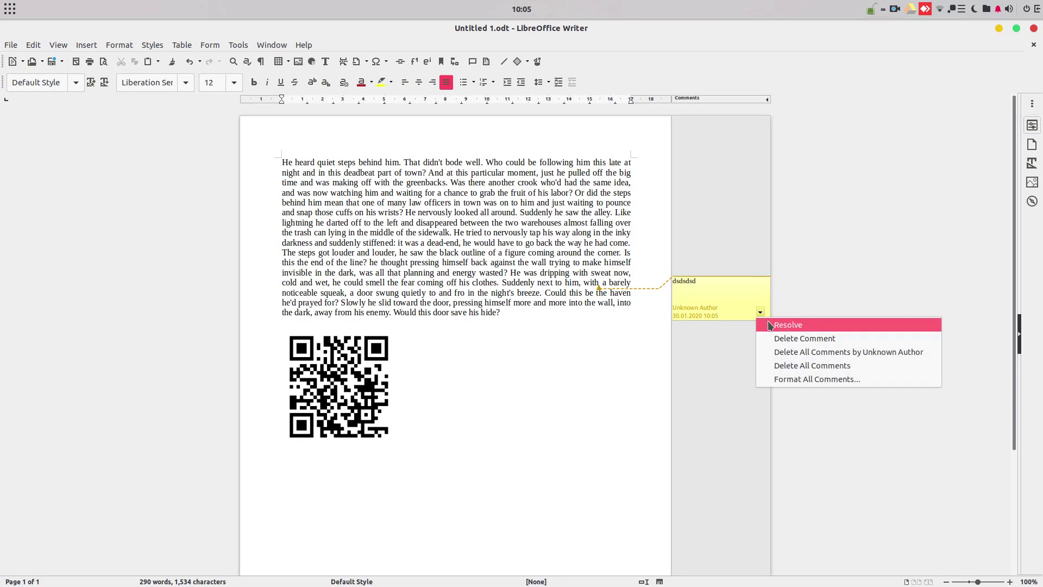
pyautogui.click(758, 337)
# Show resolved comments and delete all comments from the document.
pyautogui.click(614, 253)
pyautogui.click(58, 44)
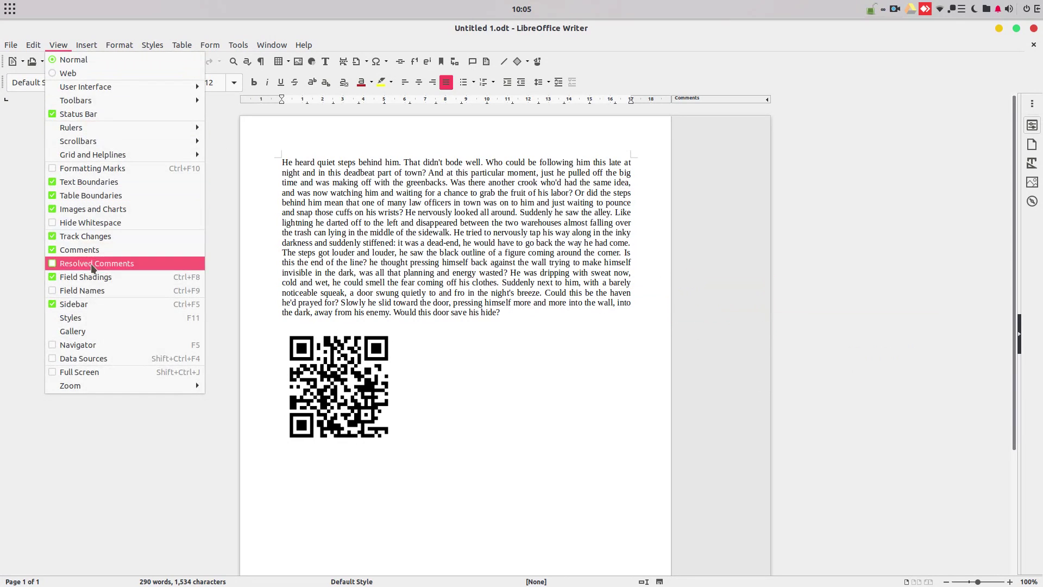
pyautogui.click(92, 266)
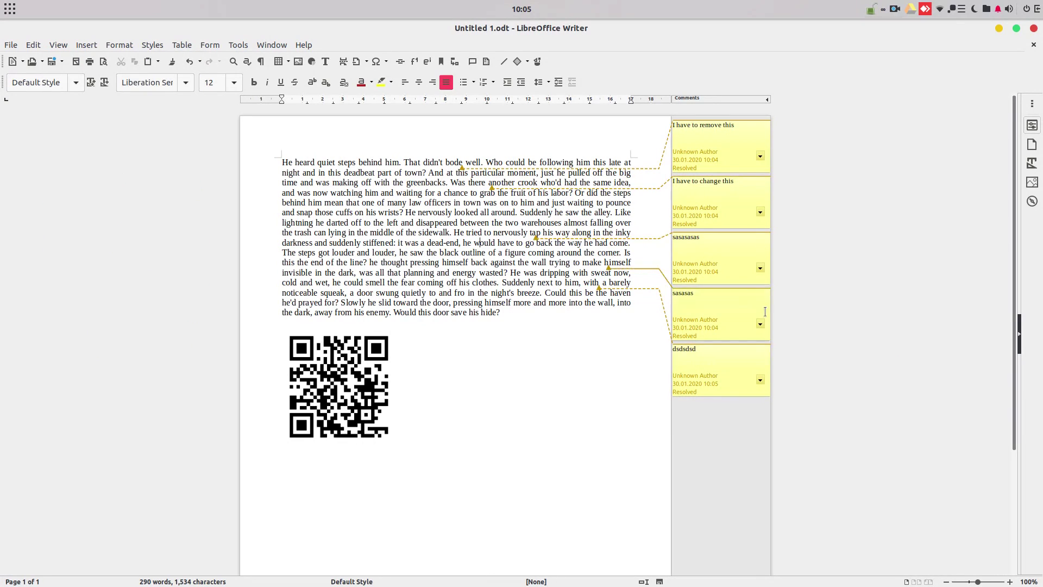
pyautogui.click(761, 268)
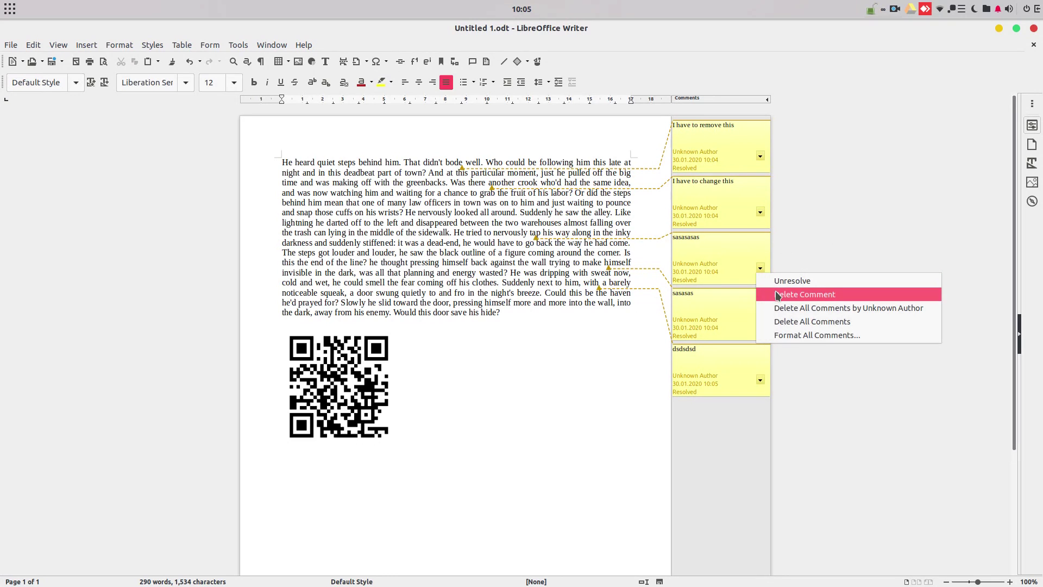
pyautogui.click(781, 320)
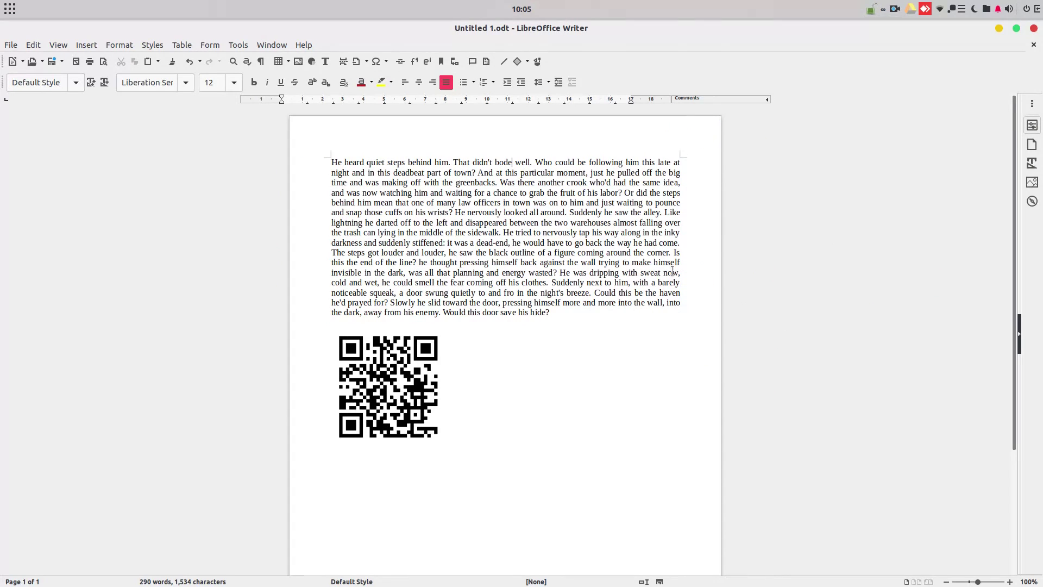
# Add an 'sdsd' comment at the cursor near the top of the paragraph, then resolve it.
pyautogui.click(58, 45)
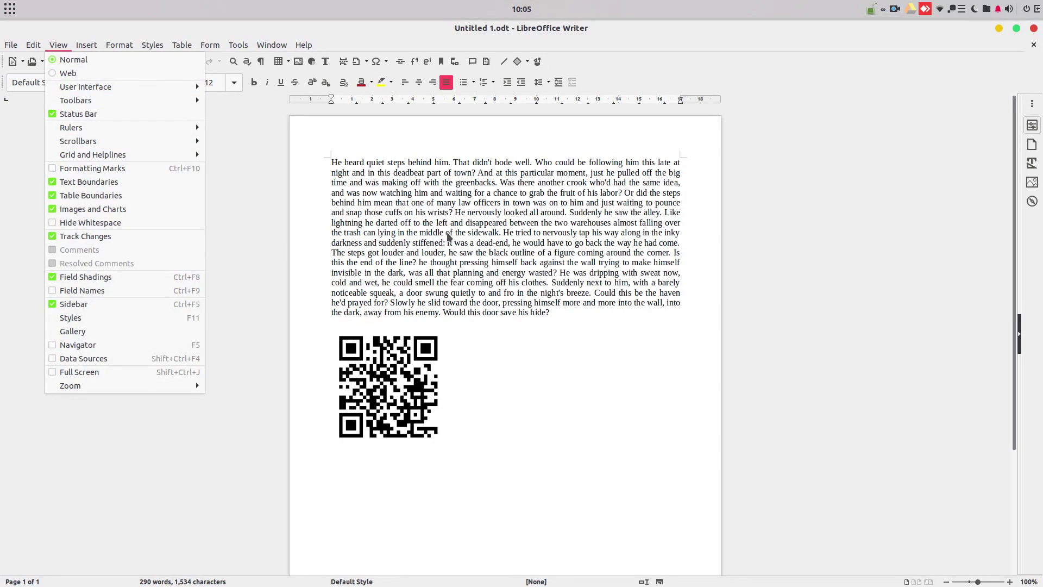
pyautogui.click(448, 239)
pyautogui.click(472, 61)
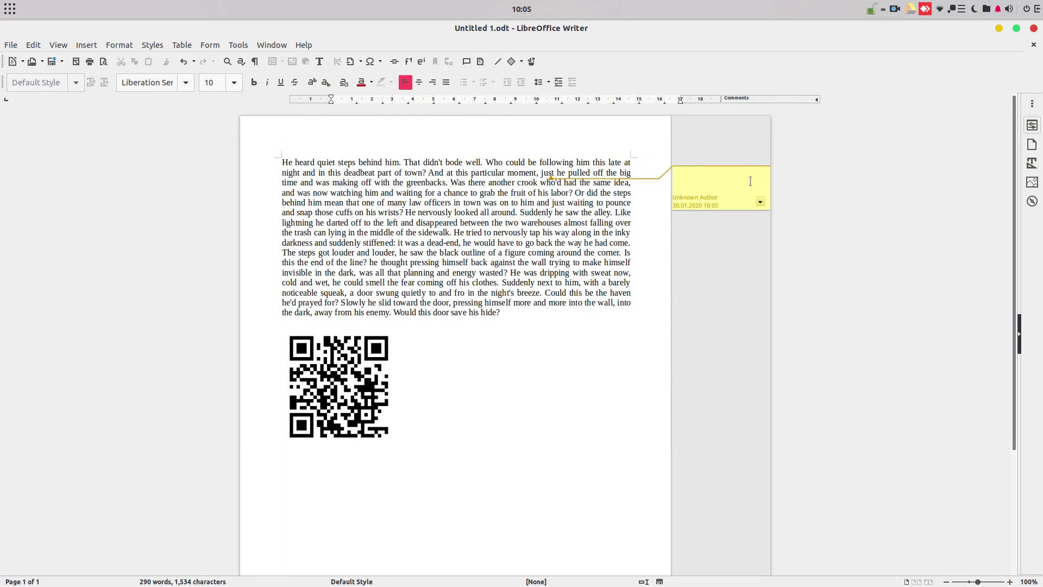
pyautogui.write('sdsd')
pyautogui.click(615, 202)
pyautogui.click(58, 45)
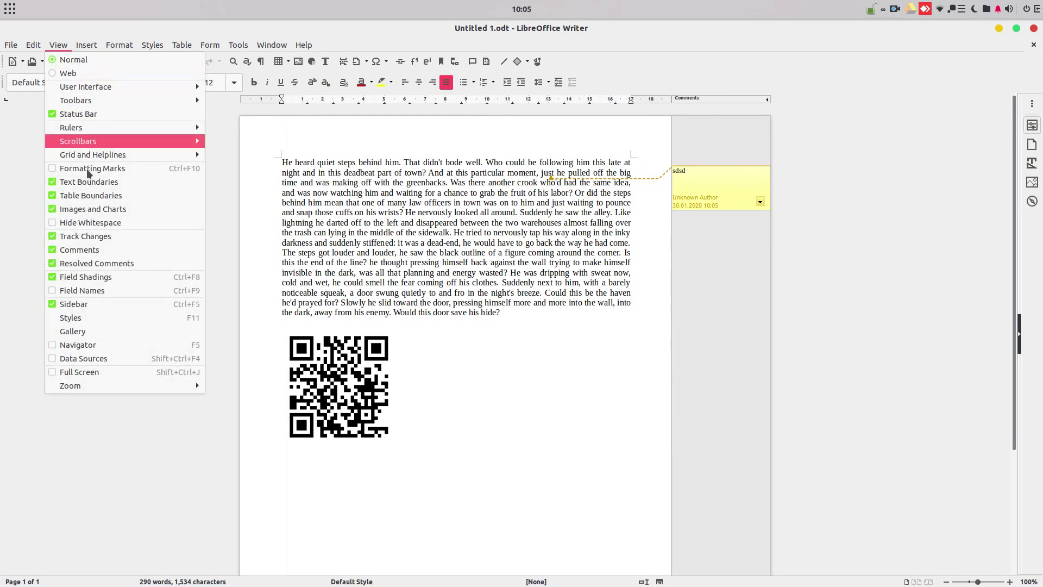
pyautogui.click(109, 265)
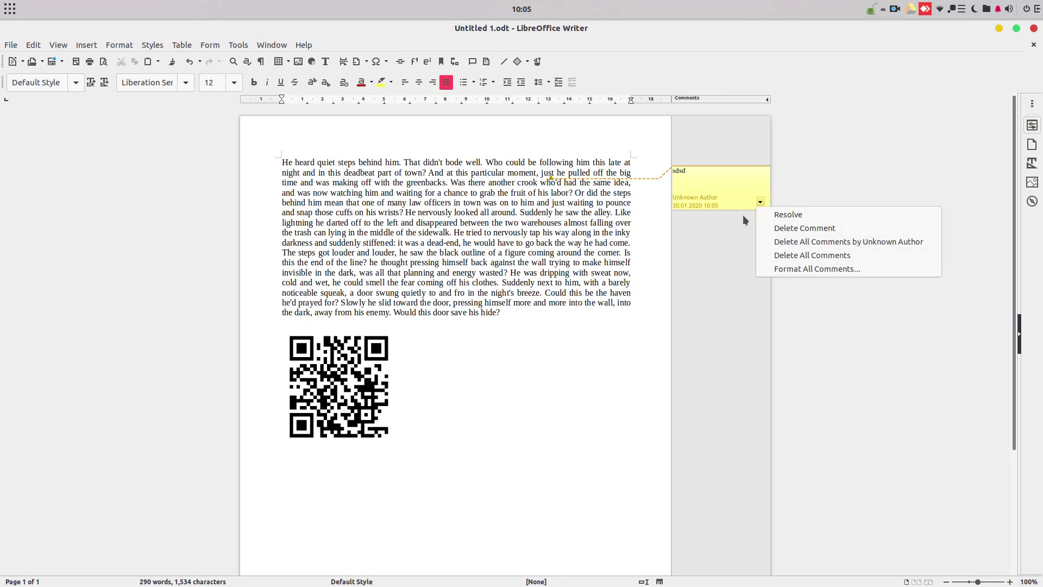
pyautogui.click(776, 214)
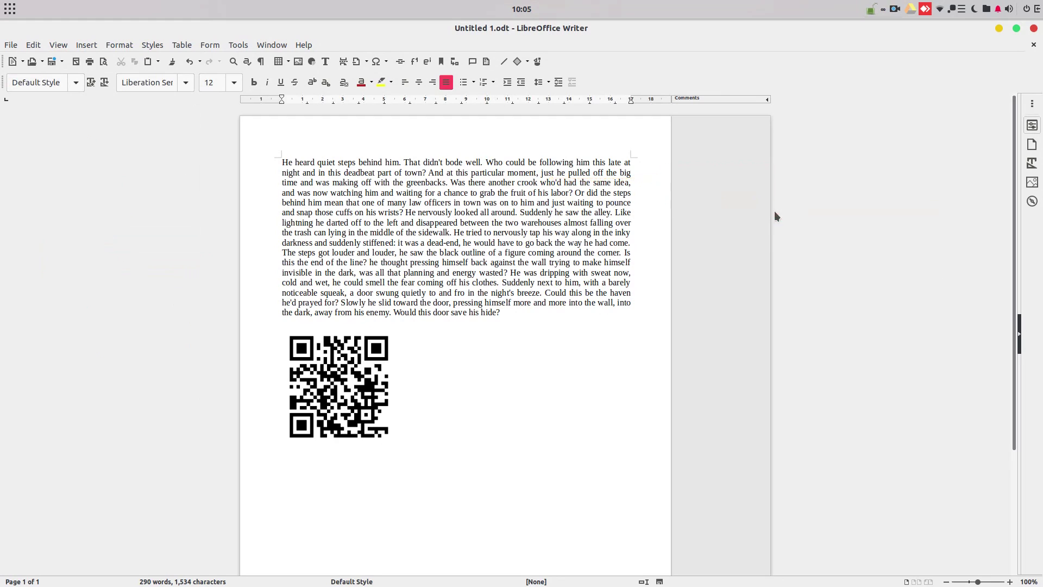
pyautogui.click(589, 202)
# Show the About LibreOffice dialog with version 6.4.0.3.
pyautogui.click(303, 45)
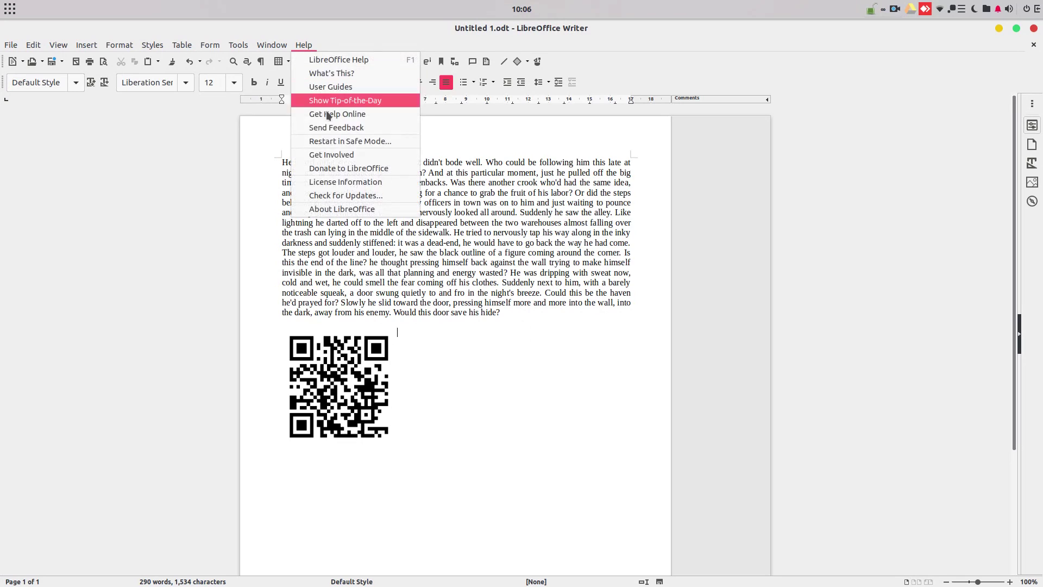
pyautogui.click(349, 211)
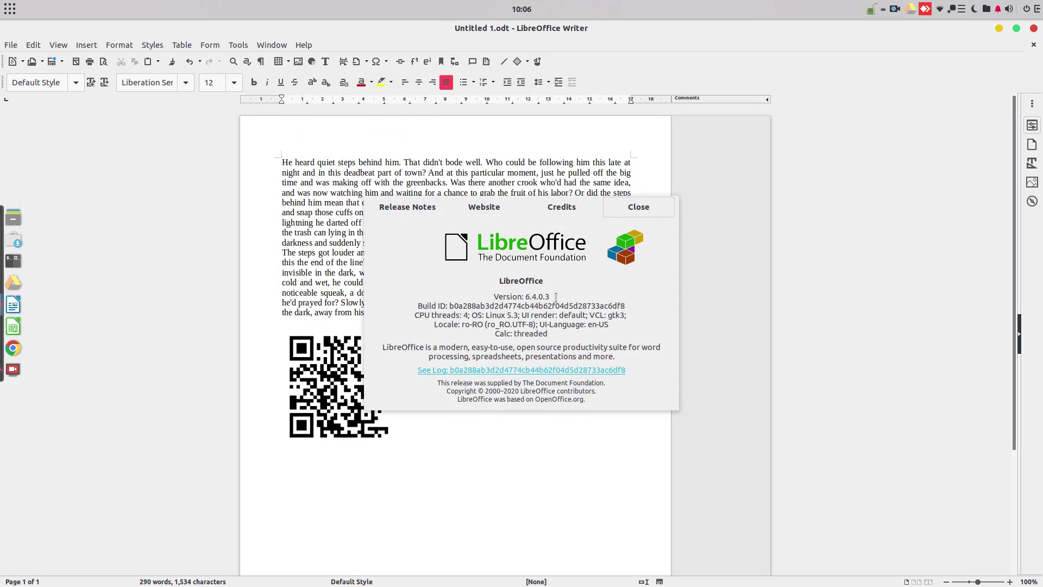